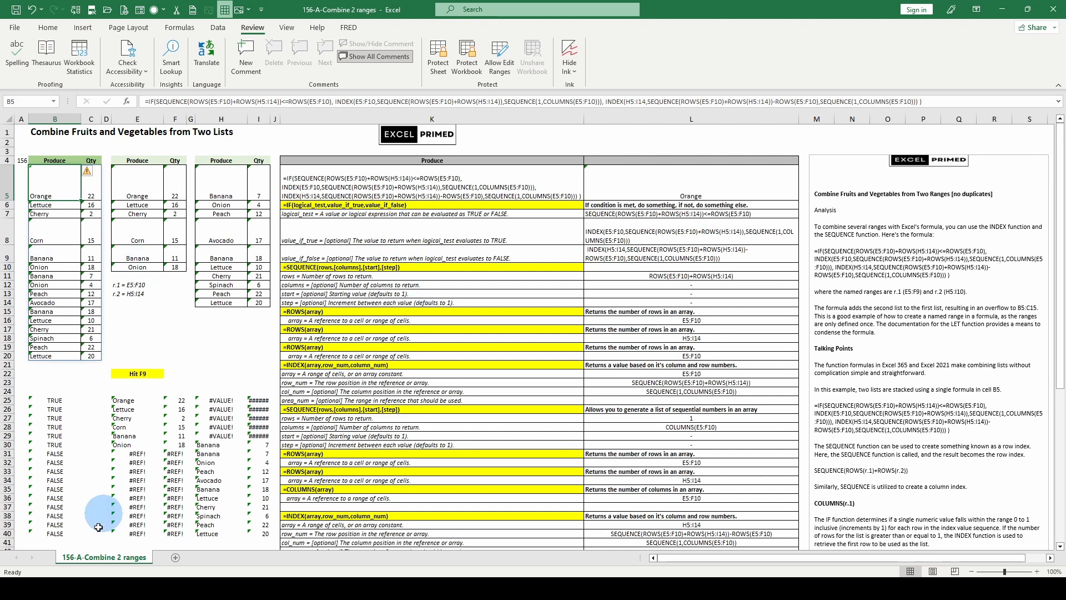
Recalculate the workbook to regenerate the random produce lists.
click(315, 182)
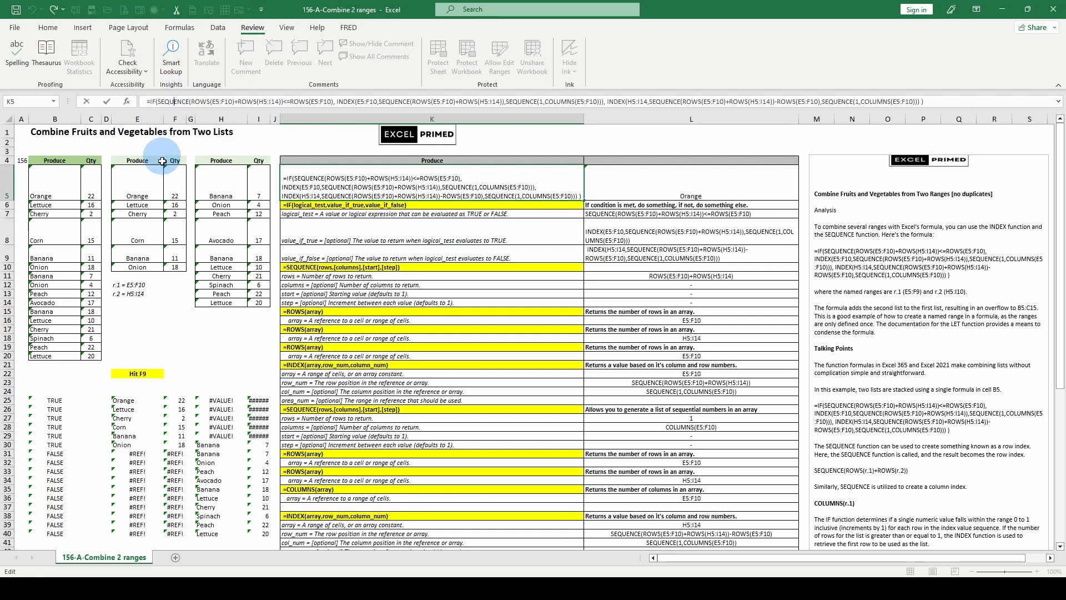
click(59, 184)
key(F9)
Open B5's formula and highlight the IF function's logical_test, value_if_true and value_if_false arguments in turn.
click(173, 102)
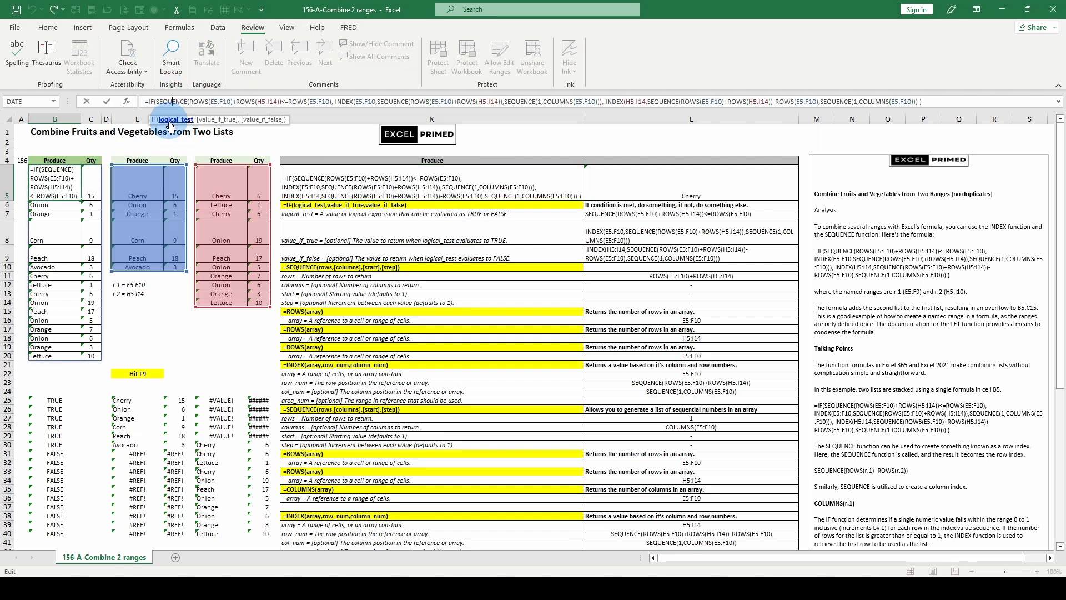
click(156, 120)
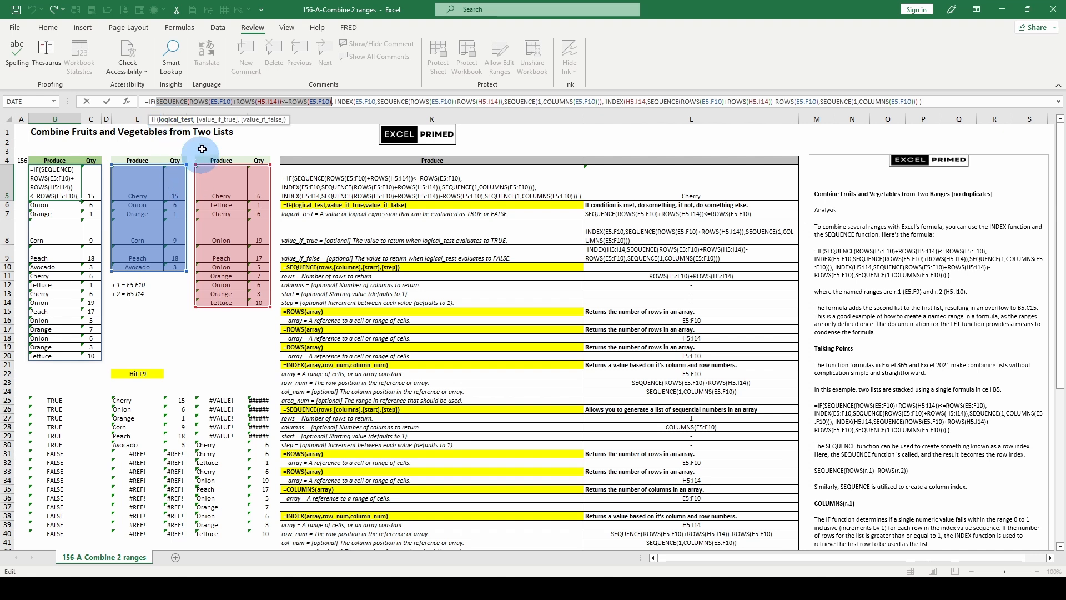
click(219, 119)
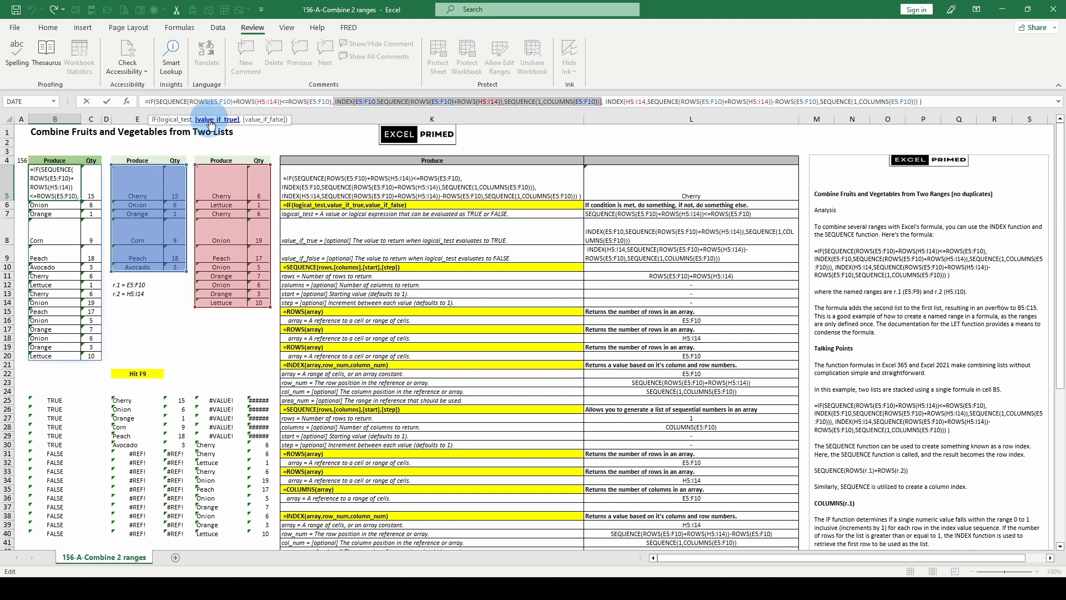
click(263, 120)
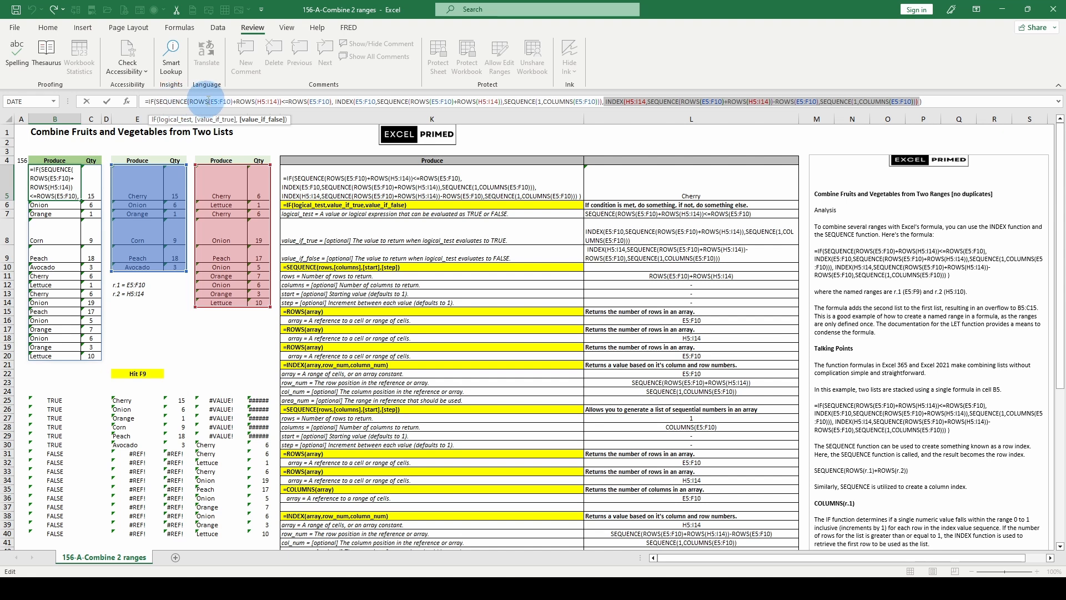
click(201, 101)
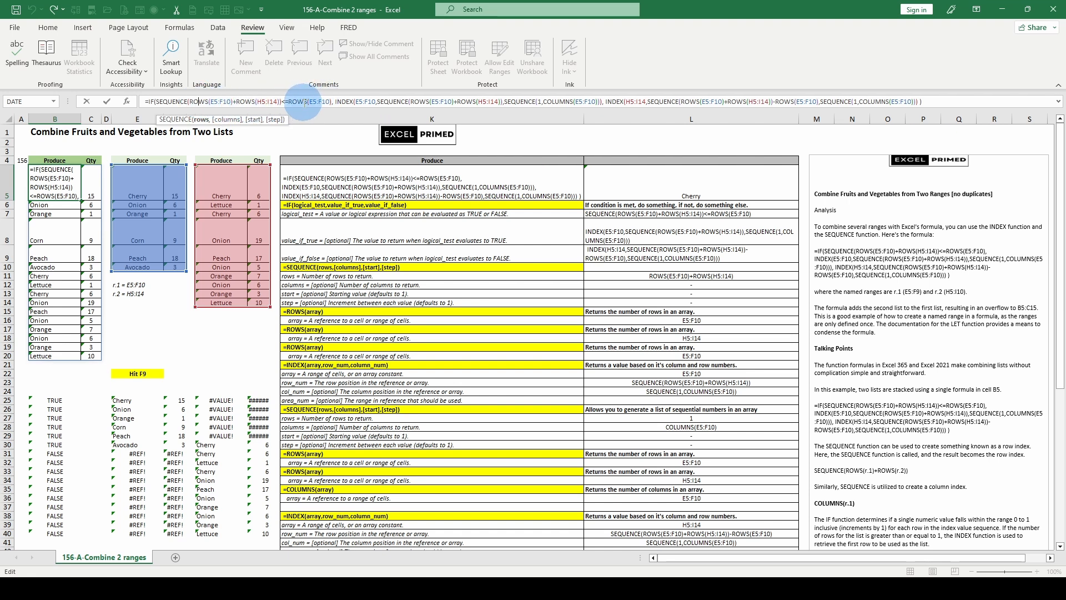
key(Escape)
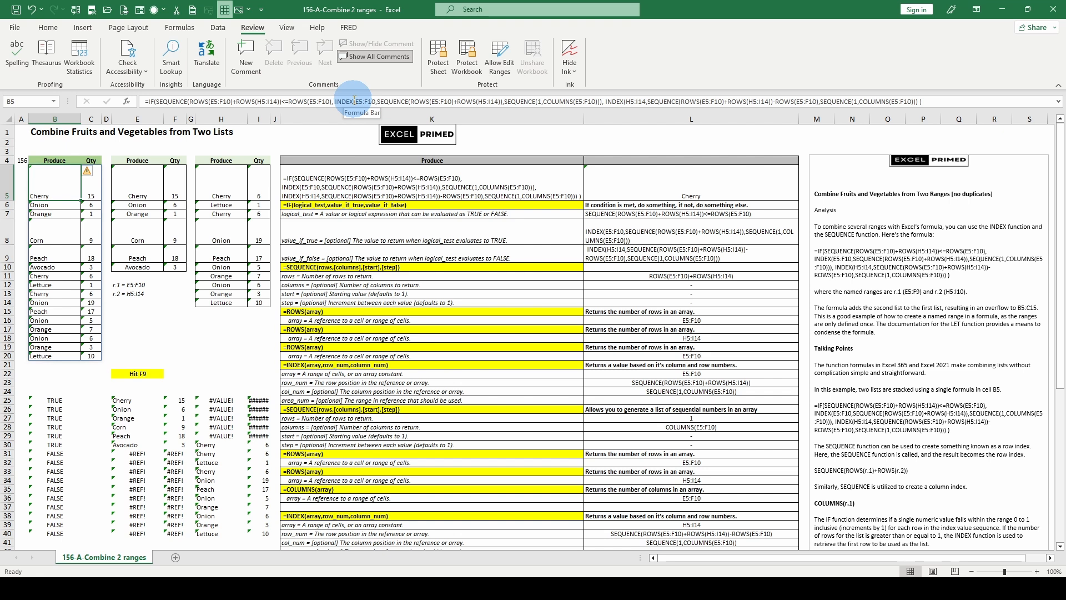
Re-examine the logical_test and value_if_true arguments of the IF function in B5's formula.
click(353, 100)
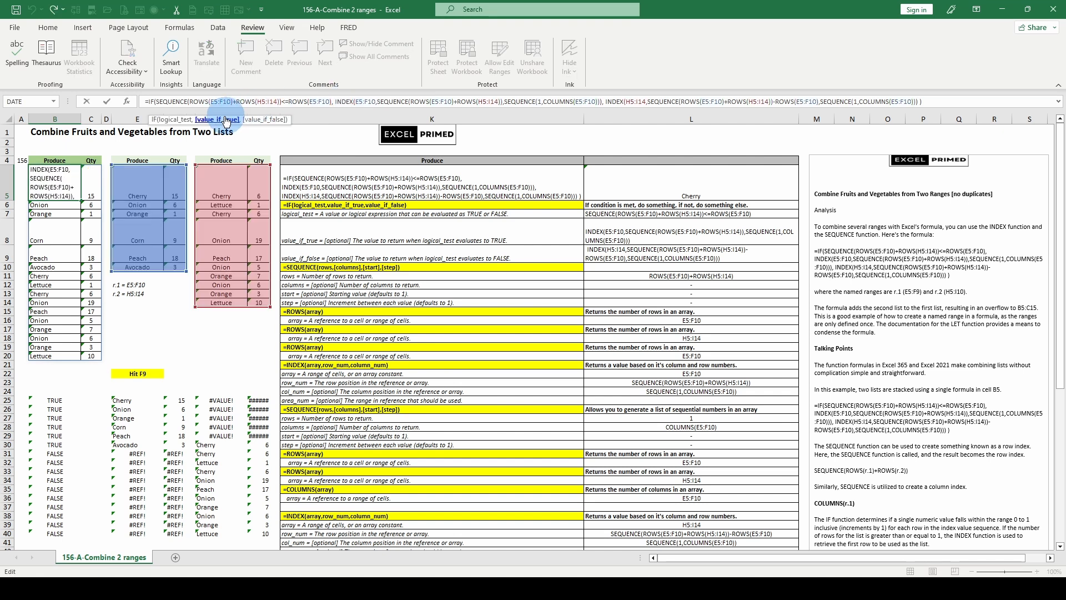
key(Escape)
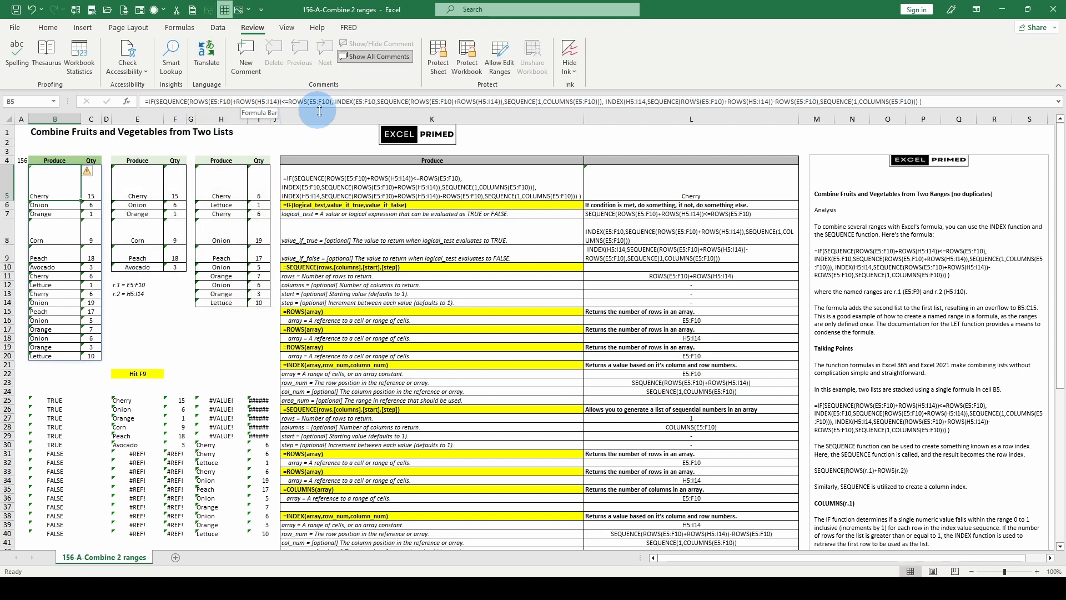
click(353, 102)
click(184, 119)
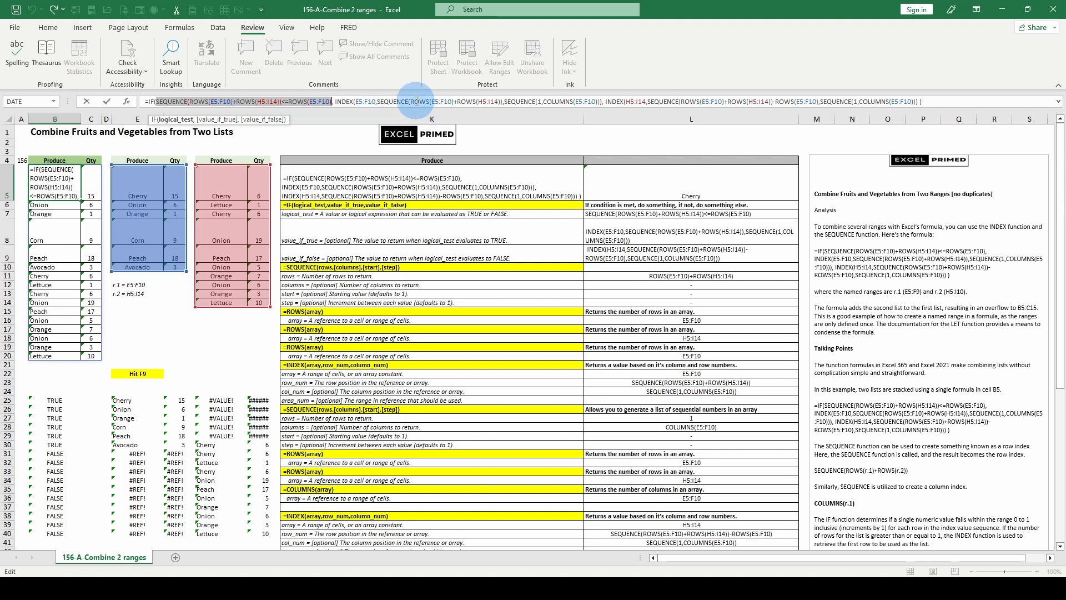
click(219, 120)
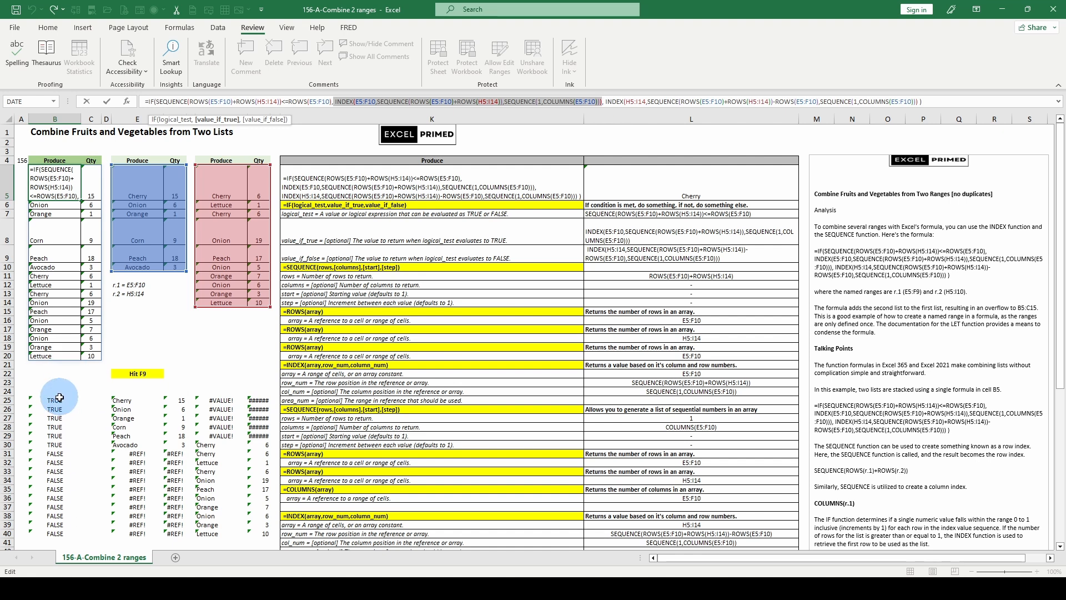
key(Escape)
Open B25's helper formula and evaluate each ROWS part of its SEQUENCE comparison step by step.
click(60, 397)
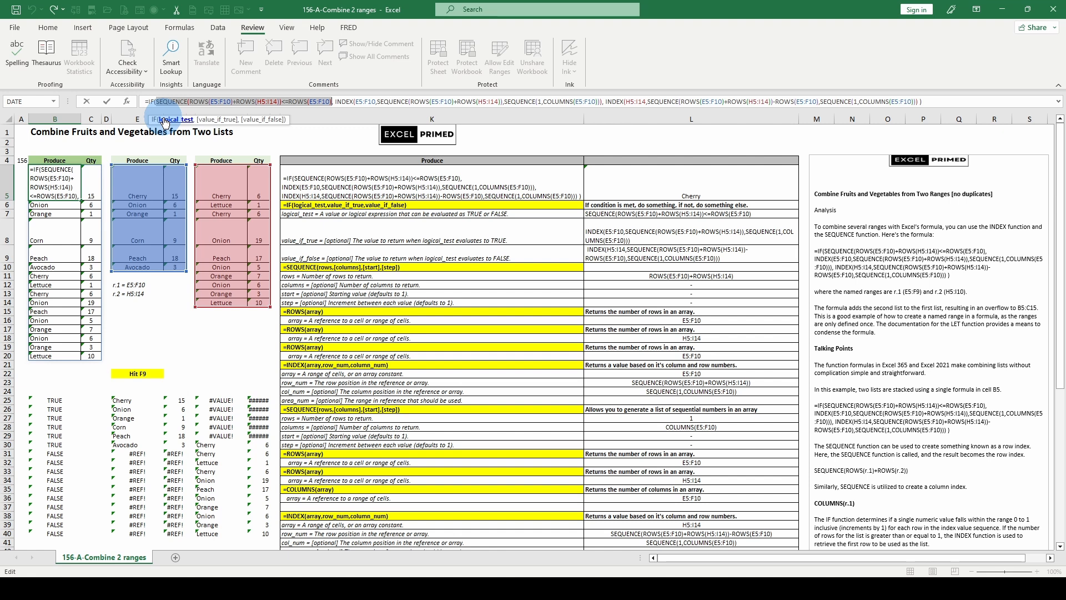
key(Escape)
click(53, 398)
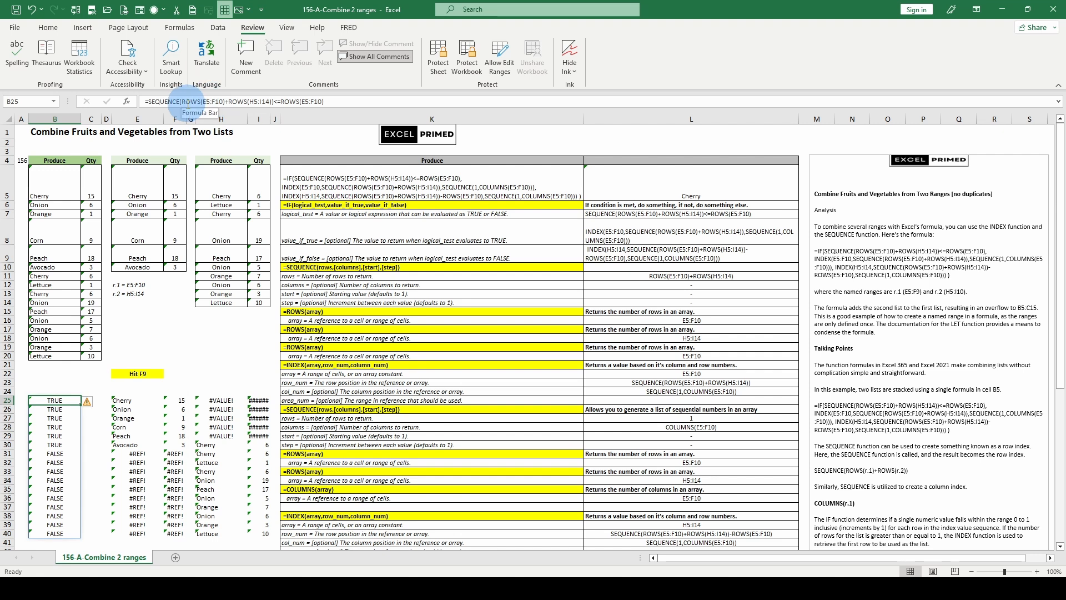
drag(183, 102, 226, 102)
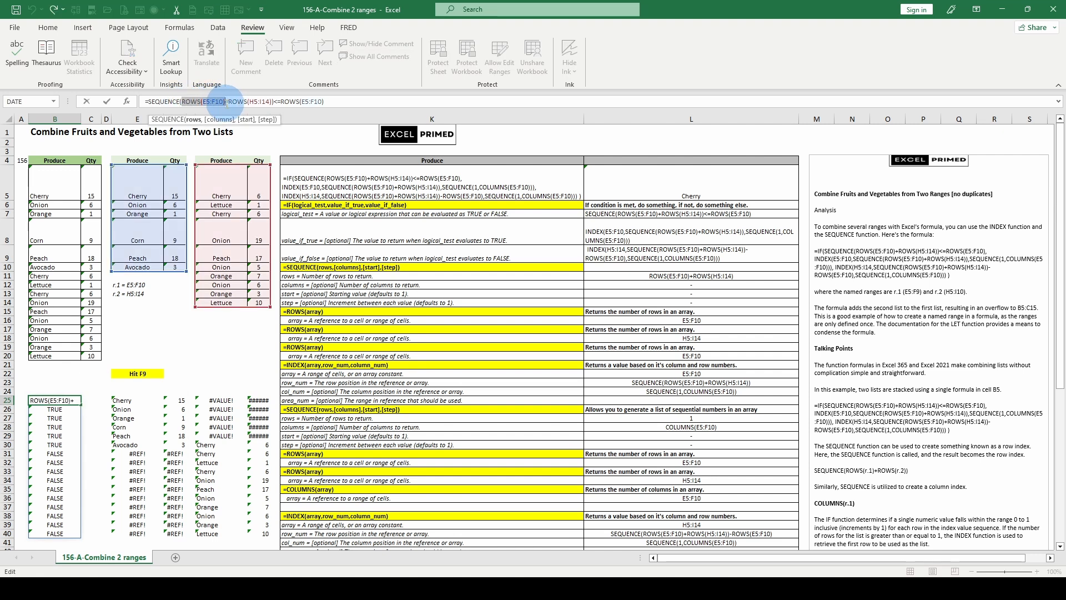
key(F9)
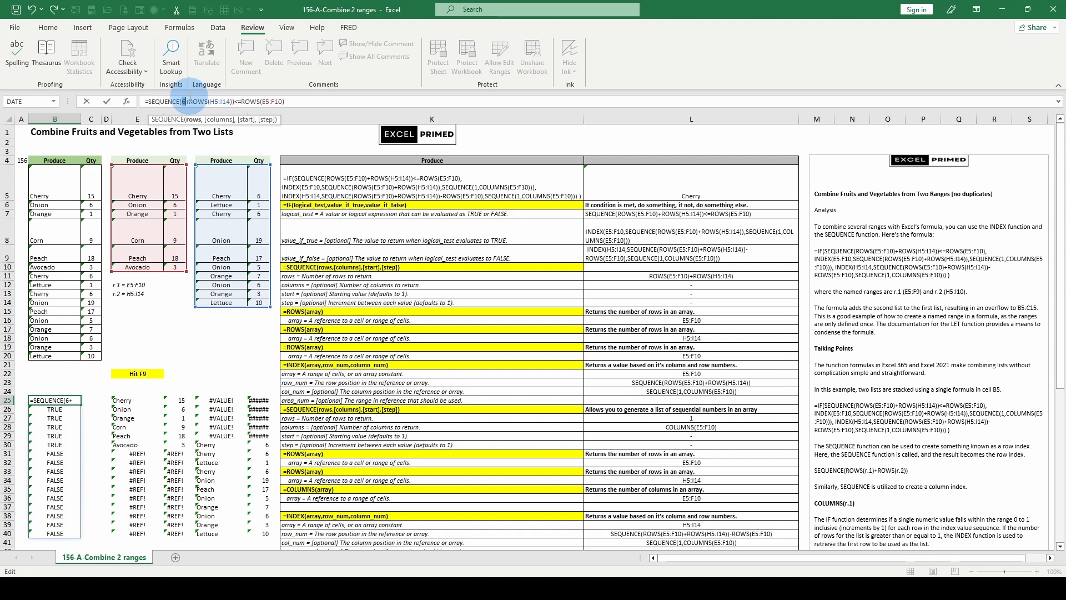
drag(191, 98, 235, 101)
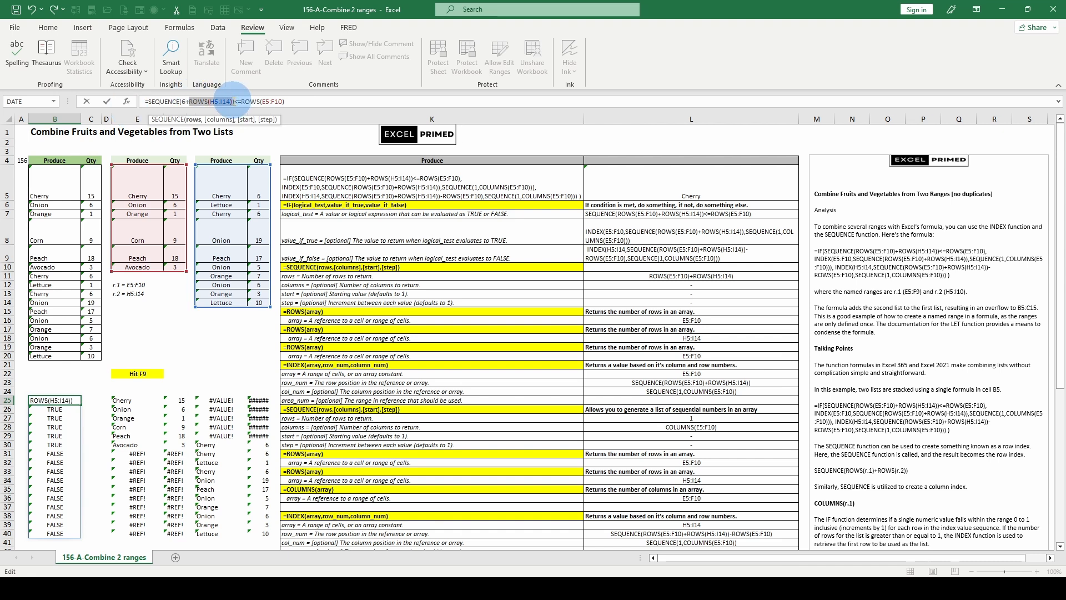
key(F9)
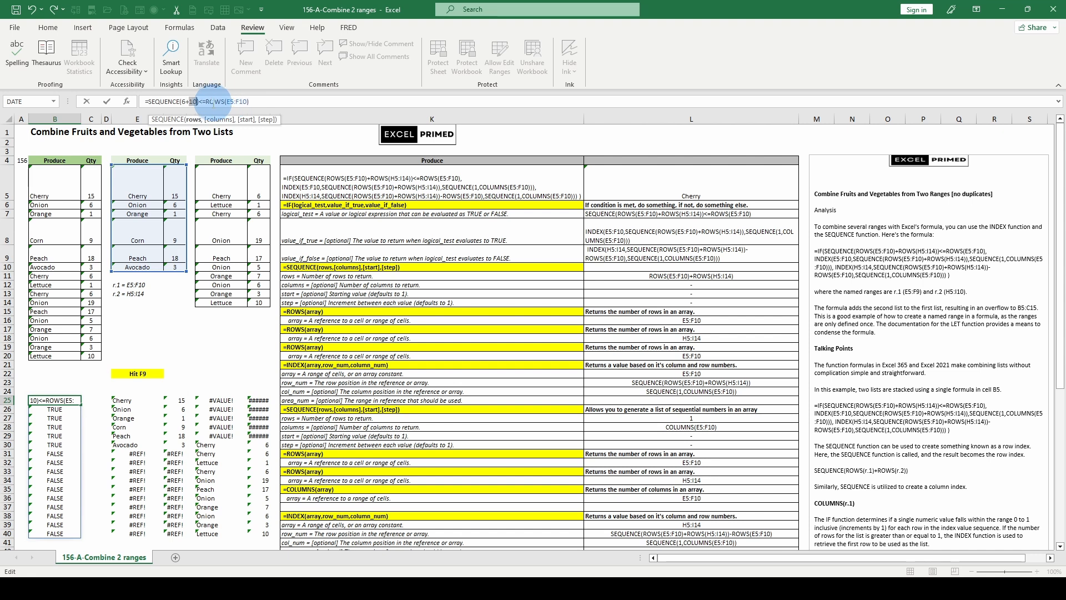
drag(205, 102, 248, 102)
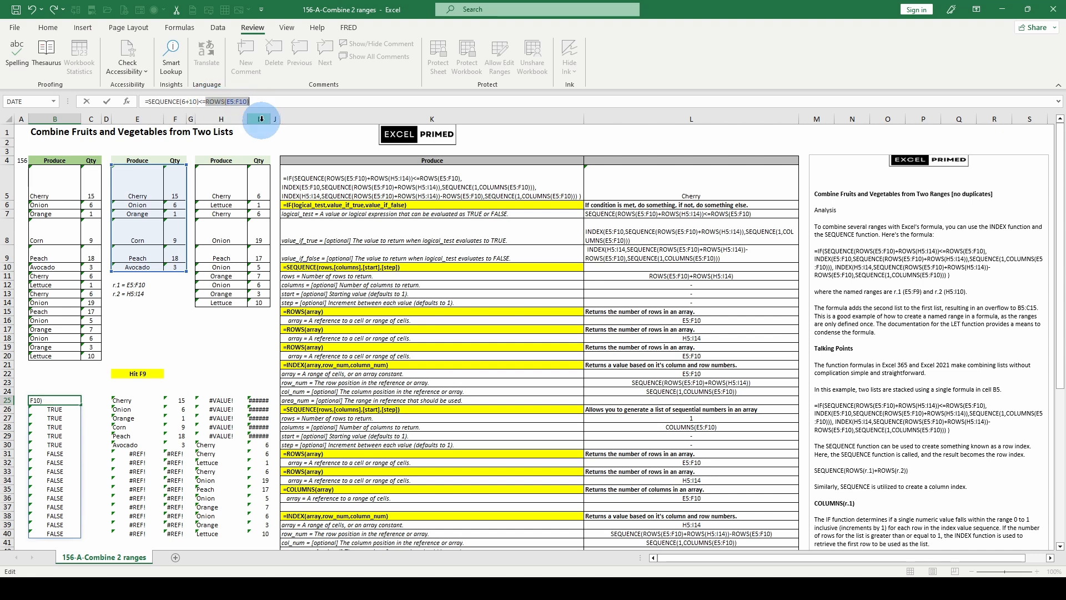
key(F9)
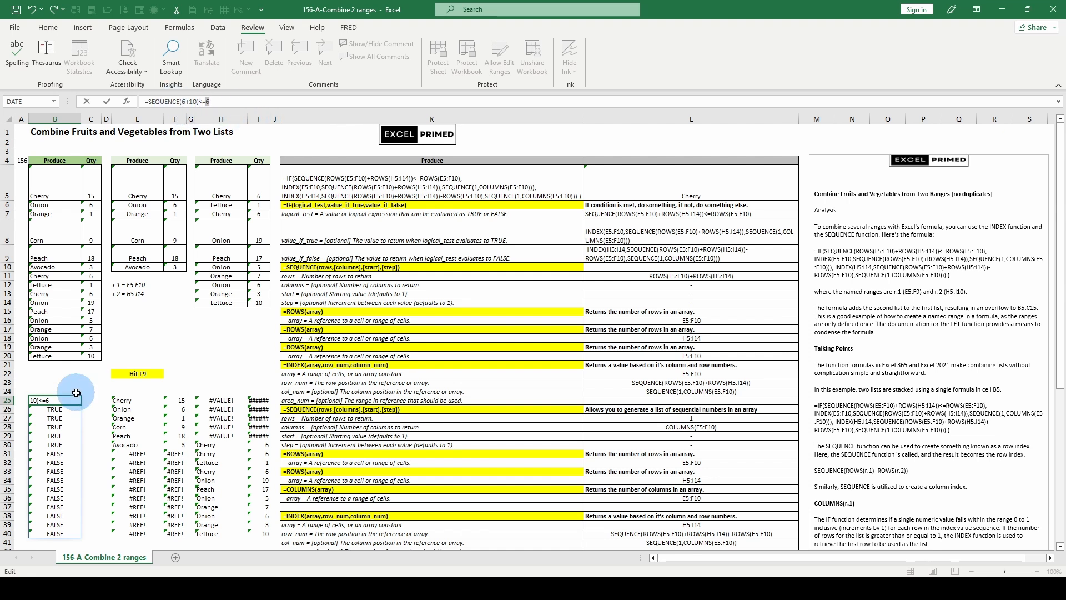
key(Escape)
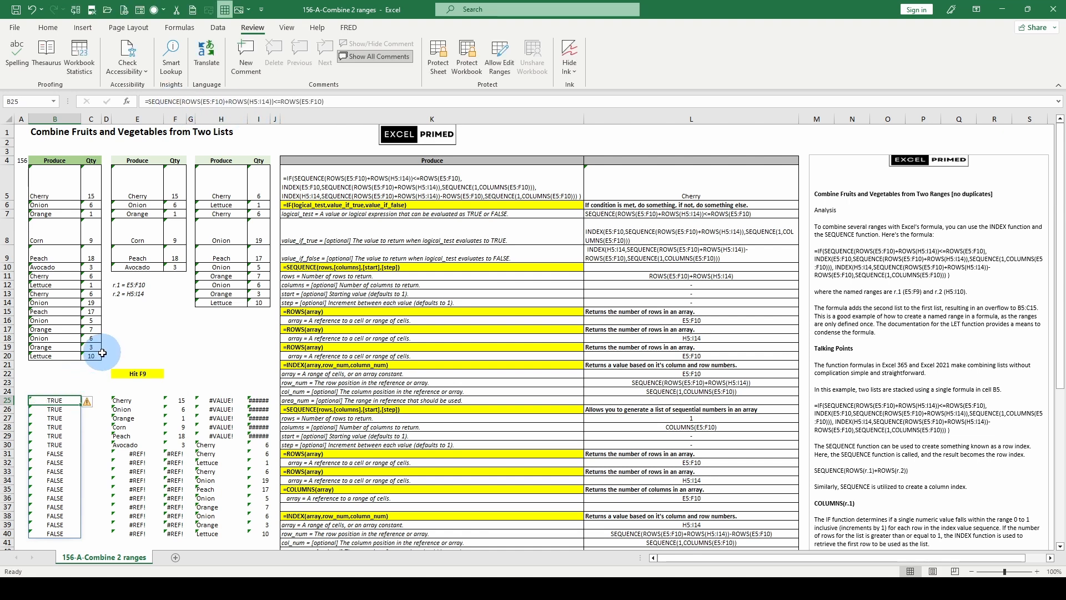
Inspect the helper results in rows 25 to 40 and evaluate B5's IF logical test.
click(56, 455)
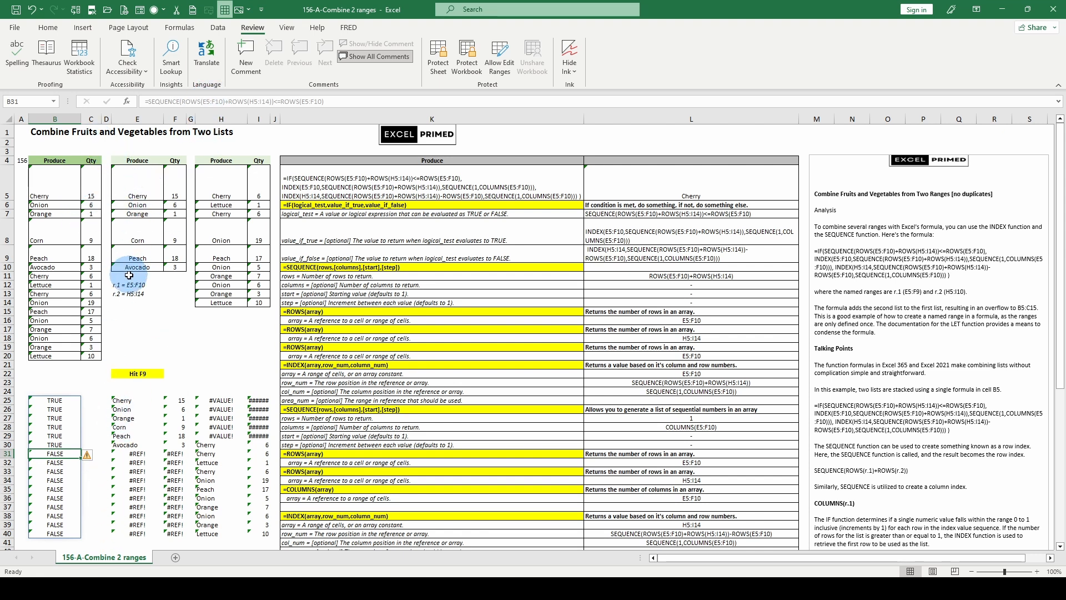
drag(118, 400, 255, 530)
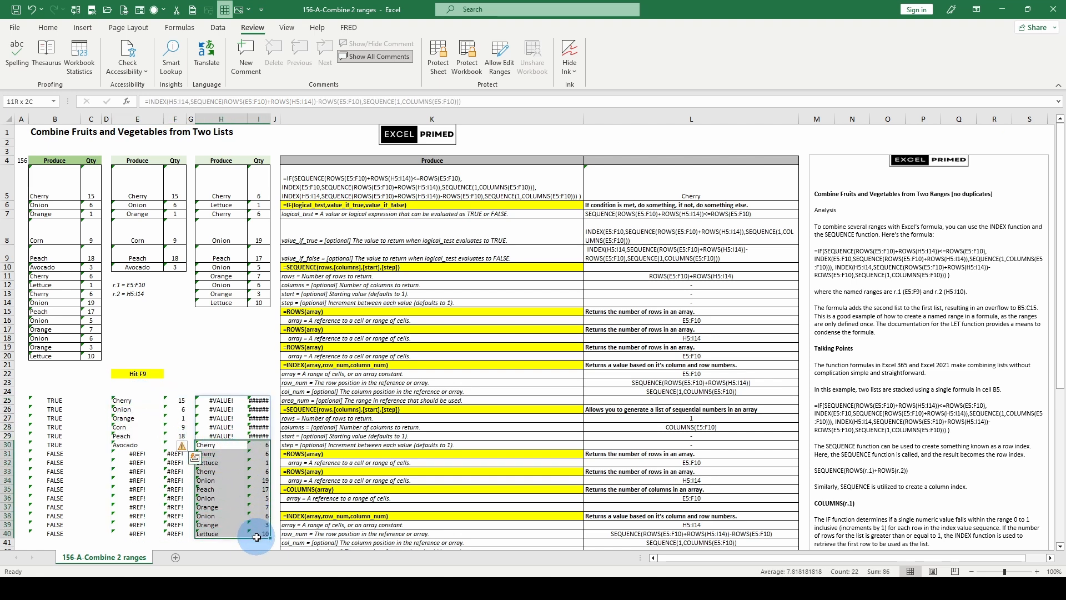
click(136, 166)
drag(136, 167, 174, 267)
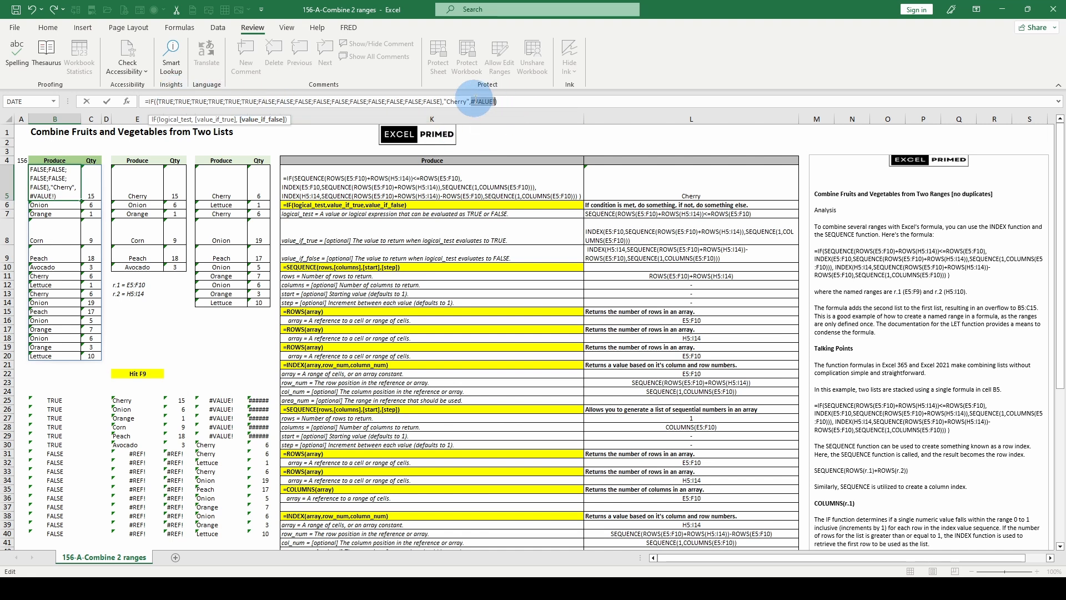
key(Escape)
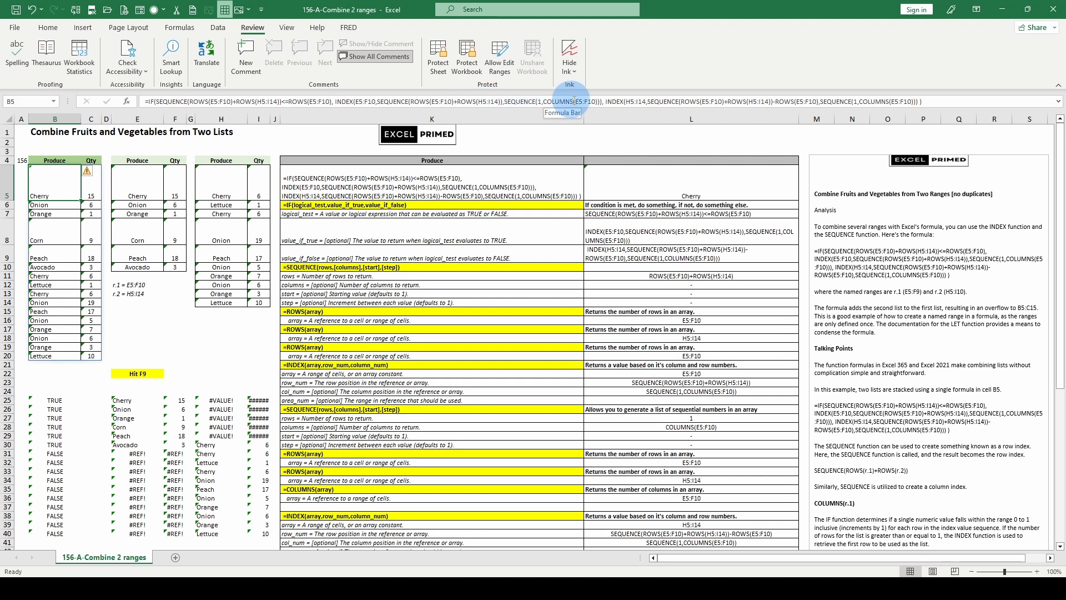
Locate the two INDEX functions inside B5's formula.
click(350, 101)
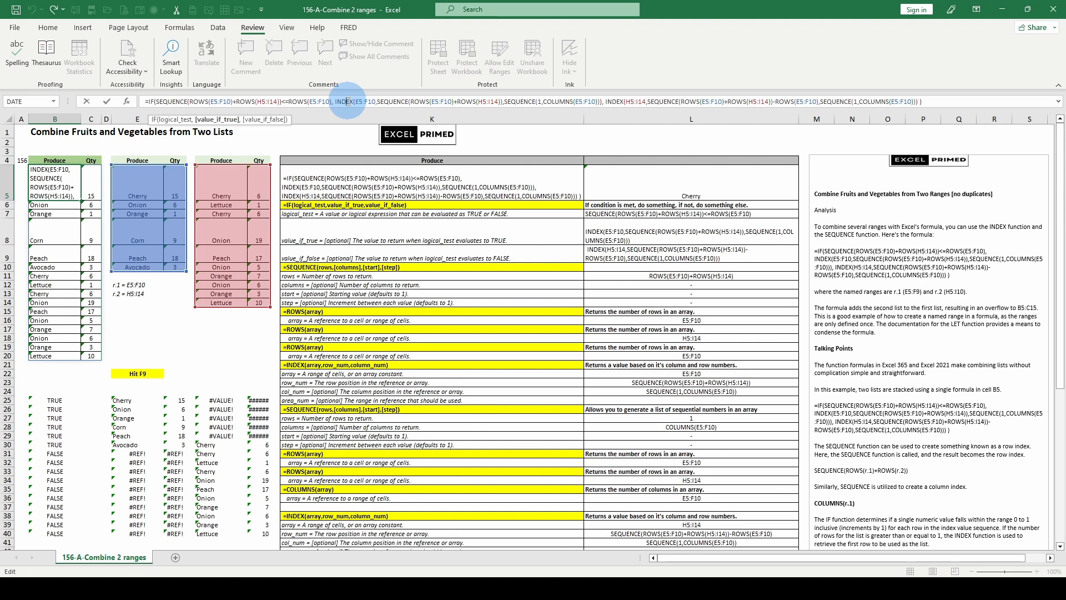
click(630, 102)
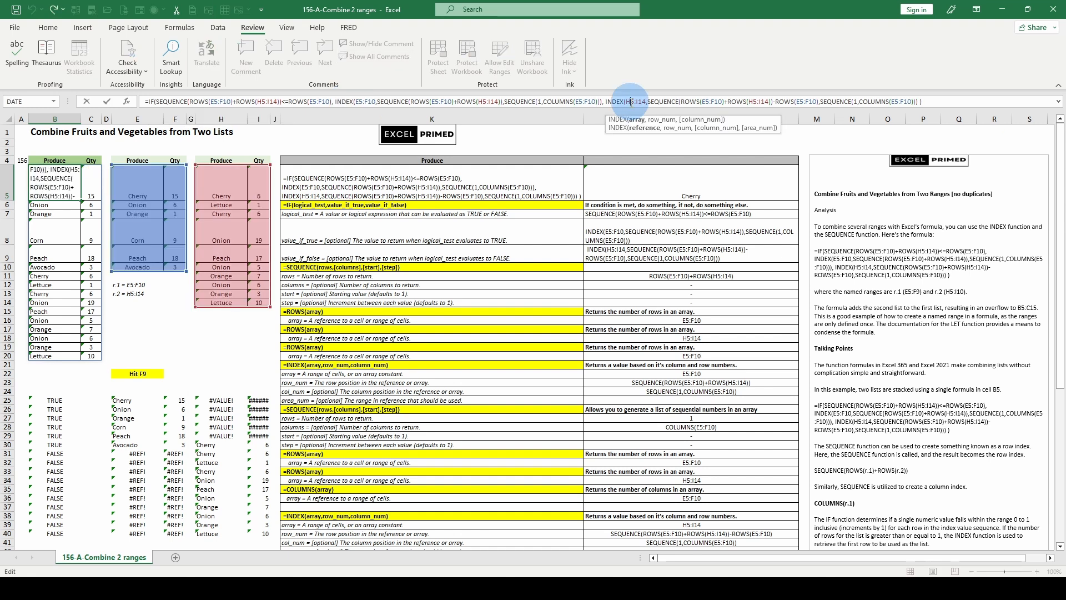
key(Escape)
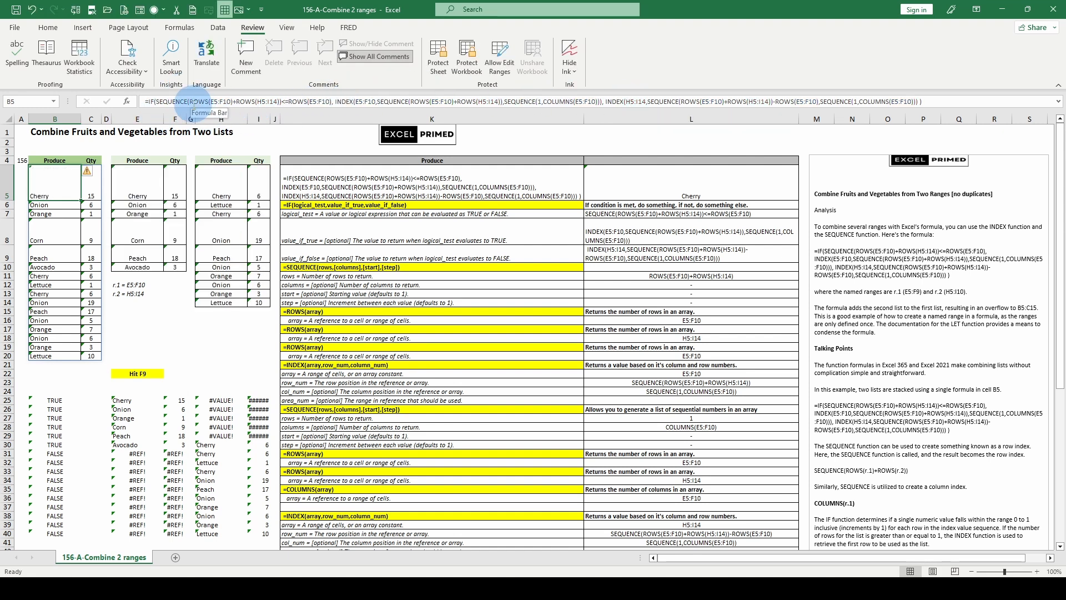
click(161, 102)
key(Escape)
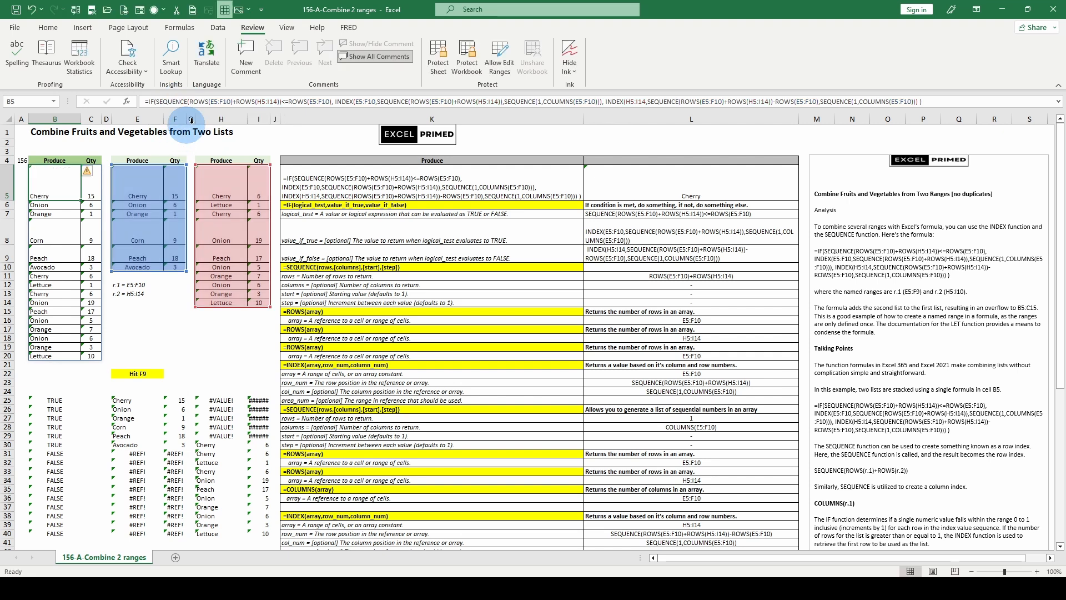
click(331, 101)
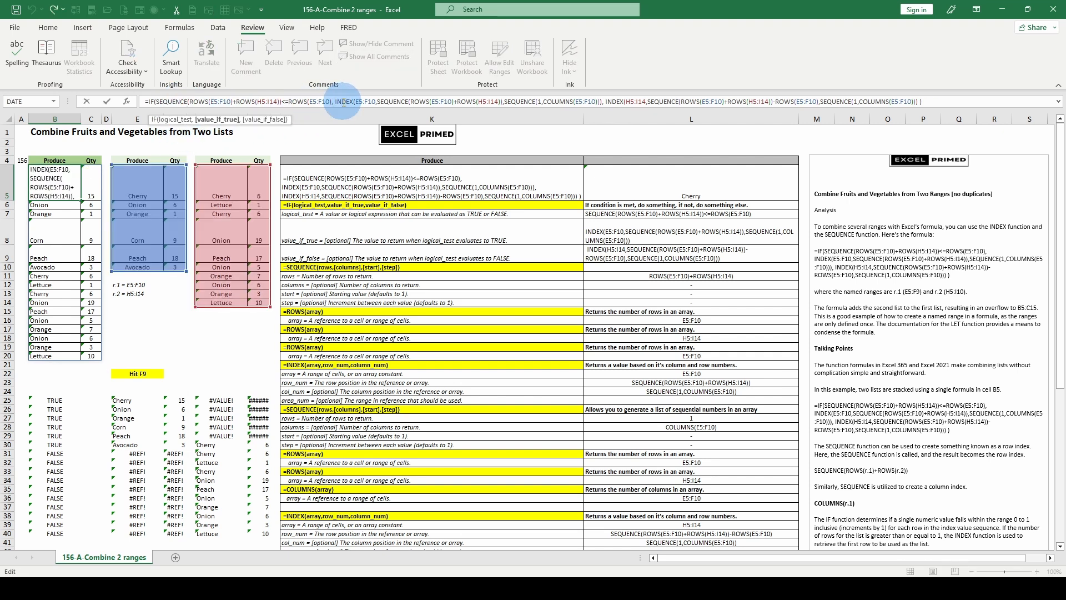
key(Escape)
Highlight the array, row_num and column_num arguments of each INDEX function in B5's formula.
click(362, 101)
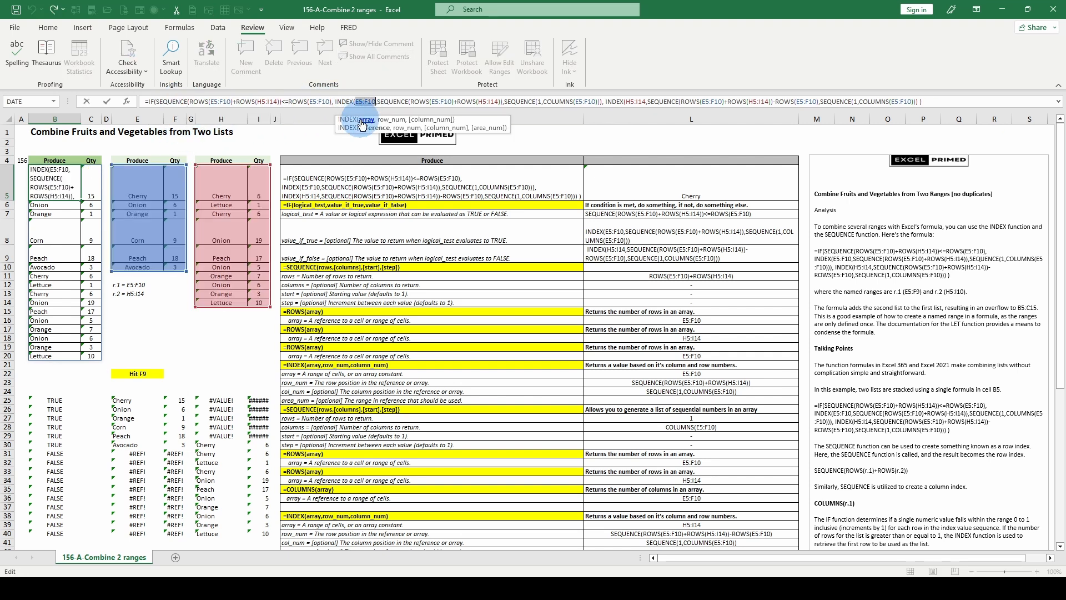
click(392, 120)
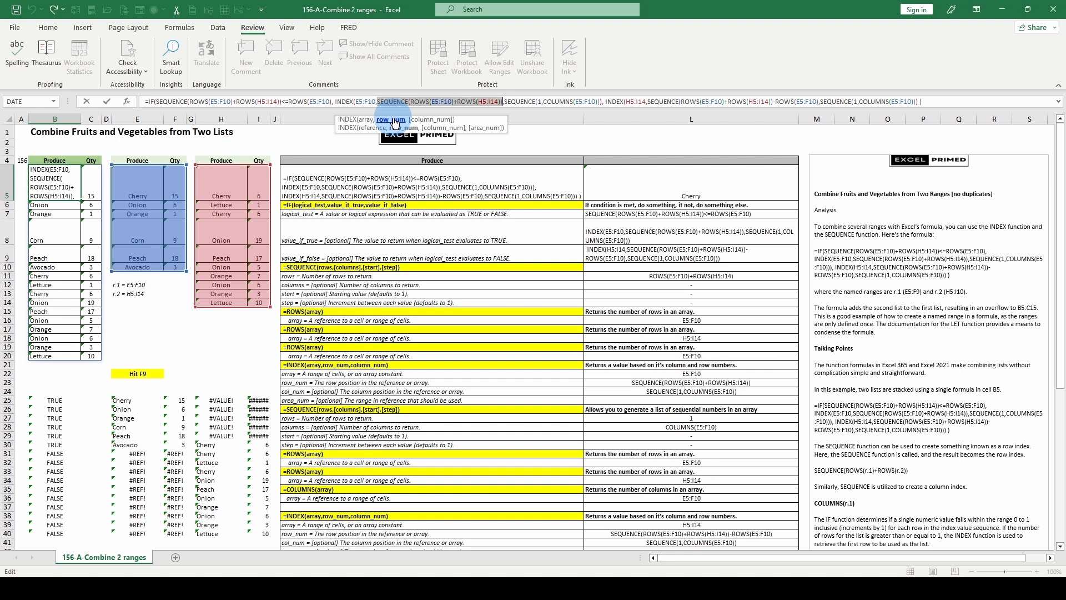
click(429, 120)
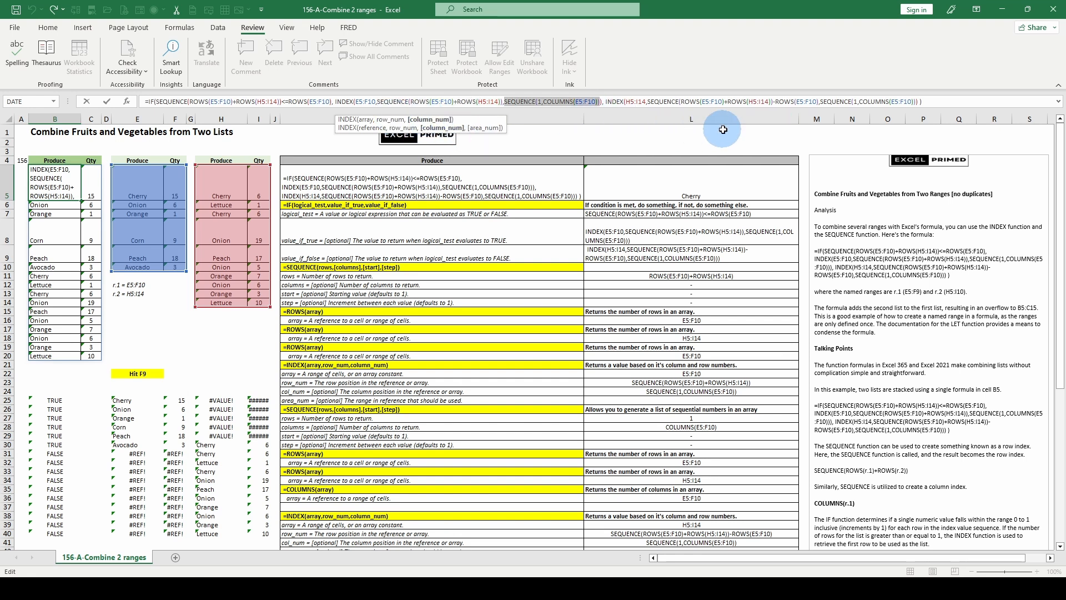
click(636, 101)
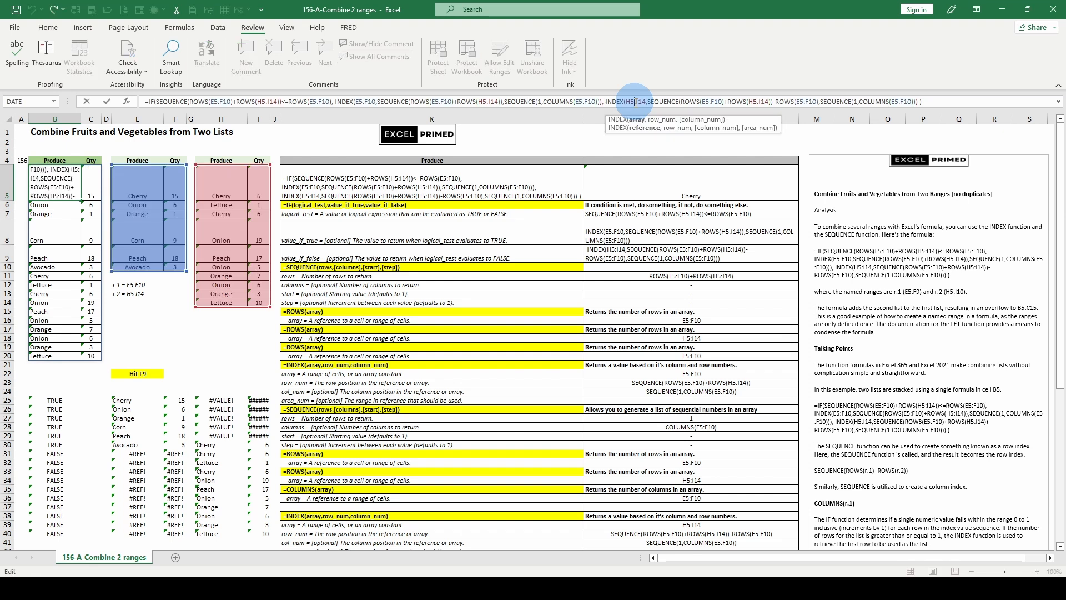
click(640, 120)
click(661, 120)
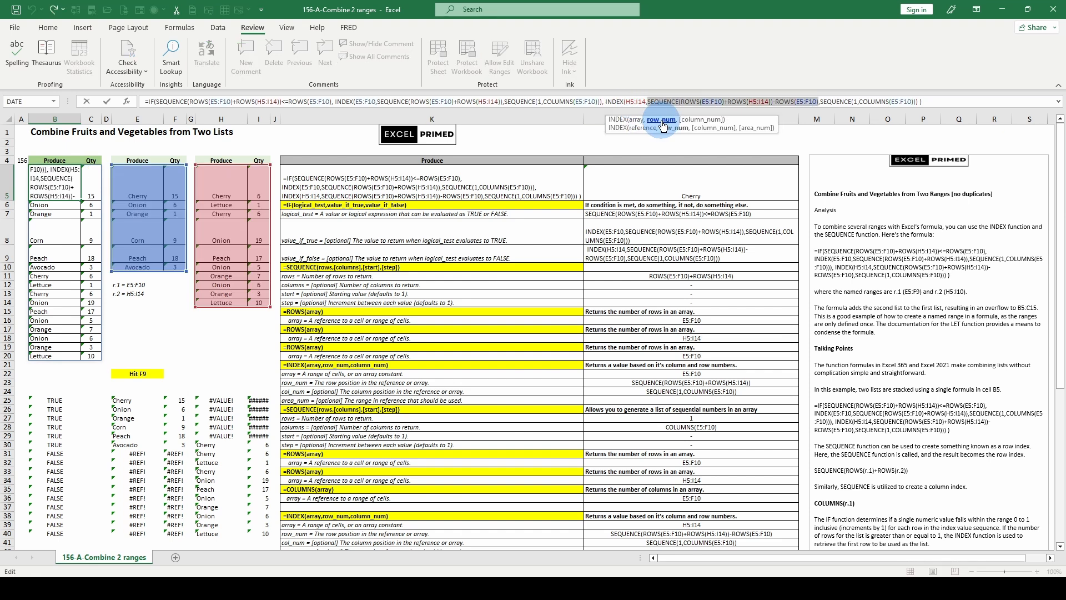
click(702, 120)
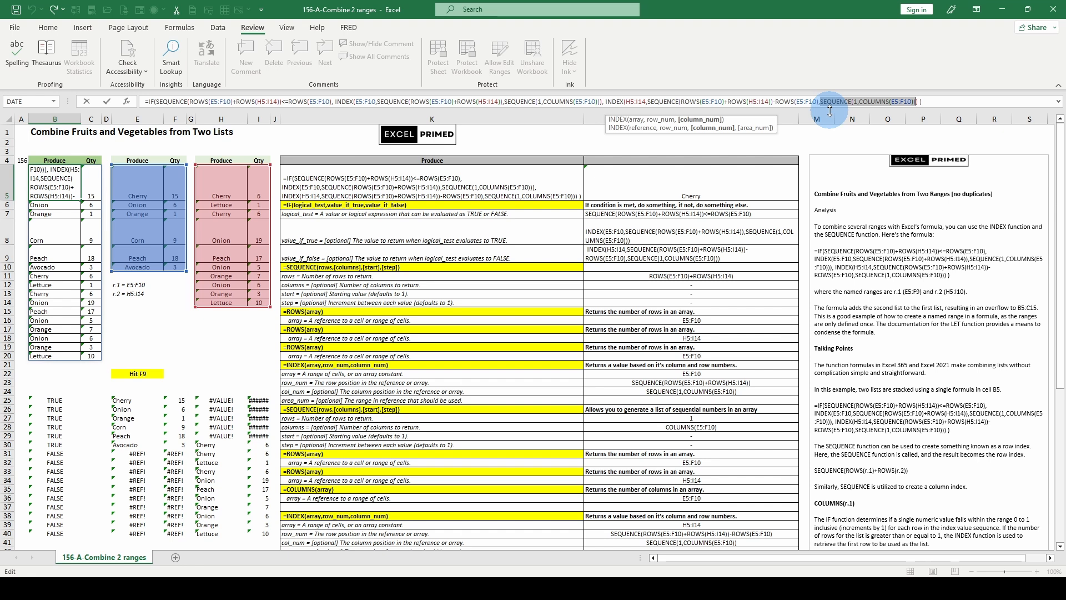
Evaluate B5's formula into its constant arrays and highlight the second INDEX function's row_num array.
key(Escape)
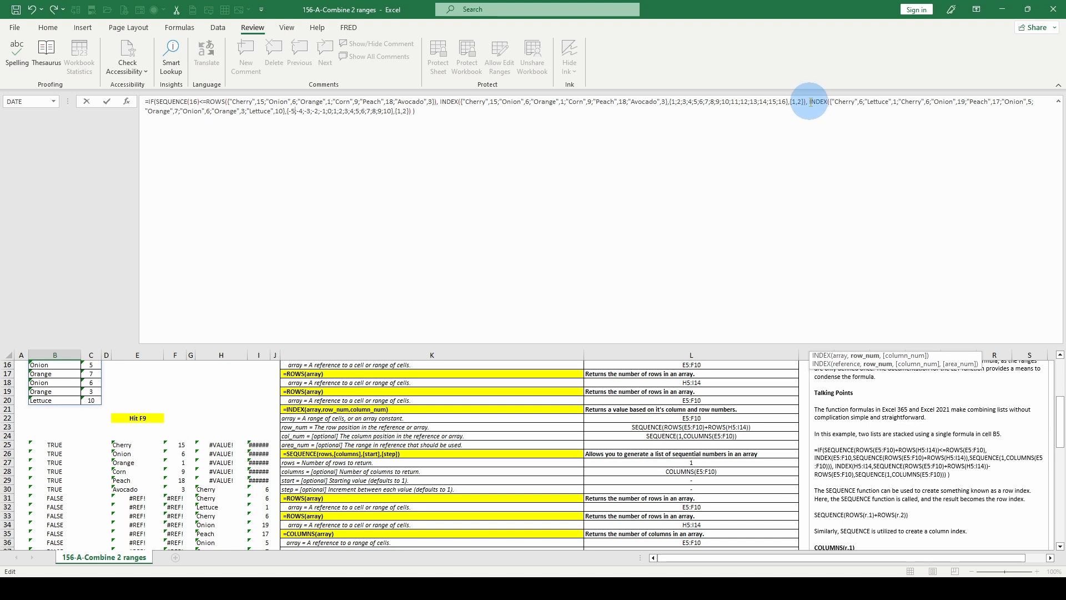
click(855, 103)
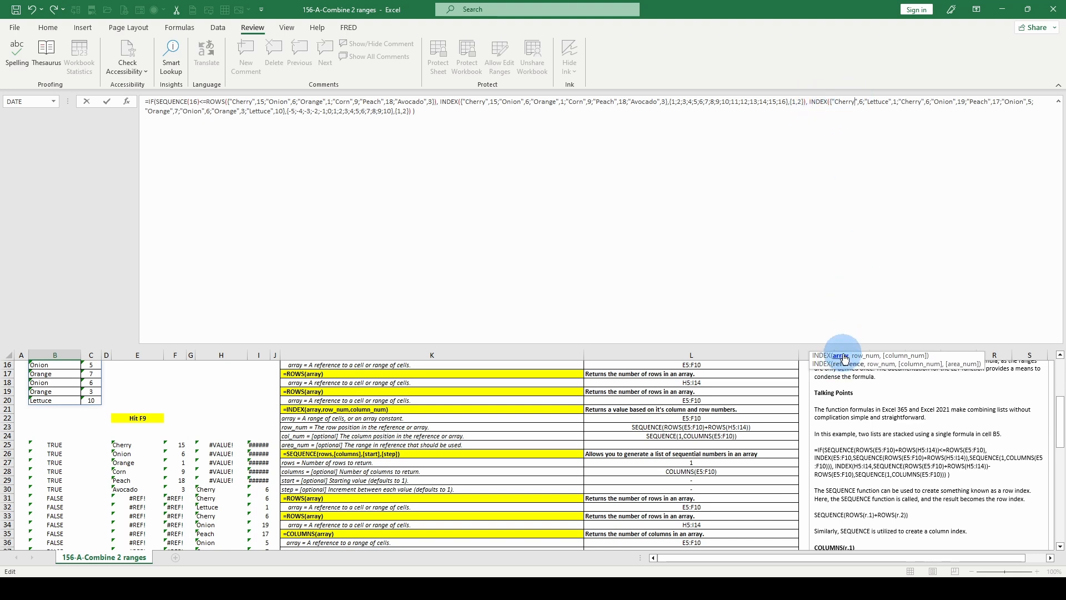
scroll(248, 405, up, 5)
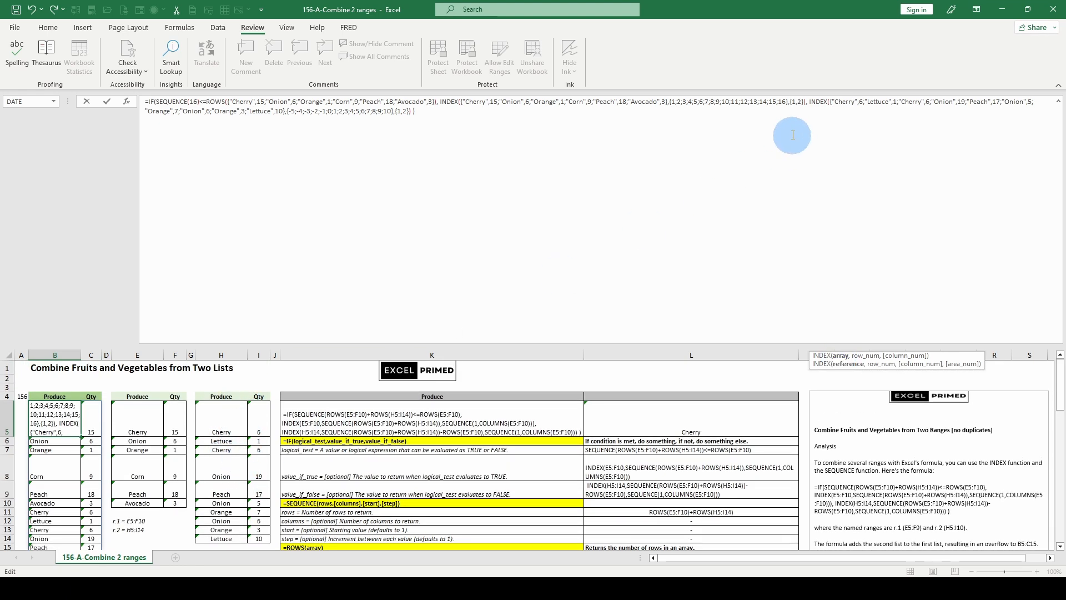
click(856, 101)
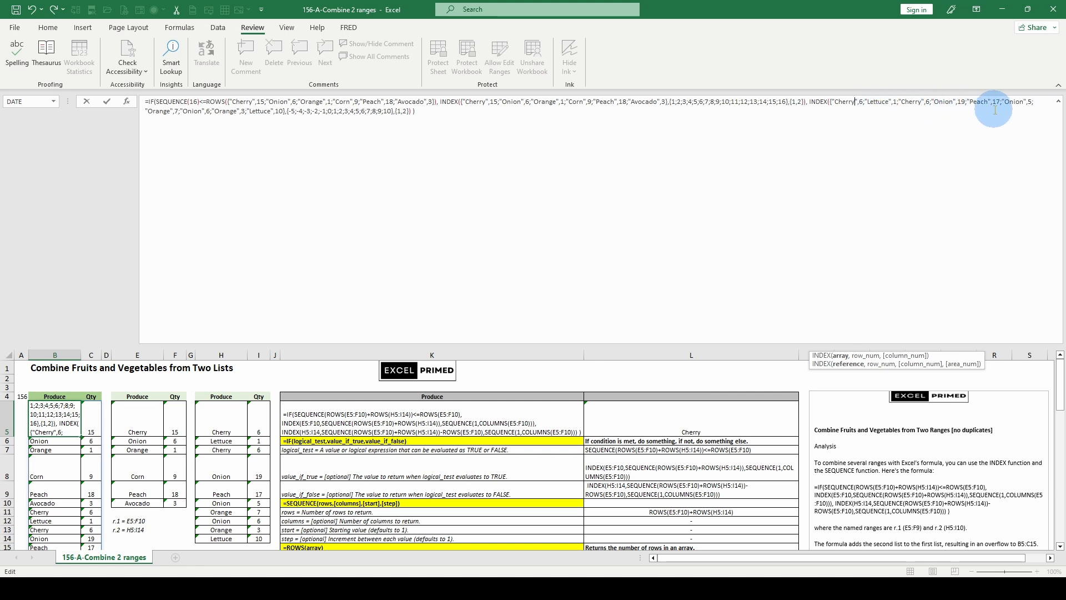
click(876, 364)
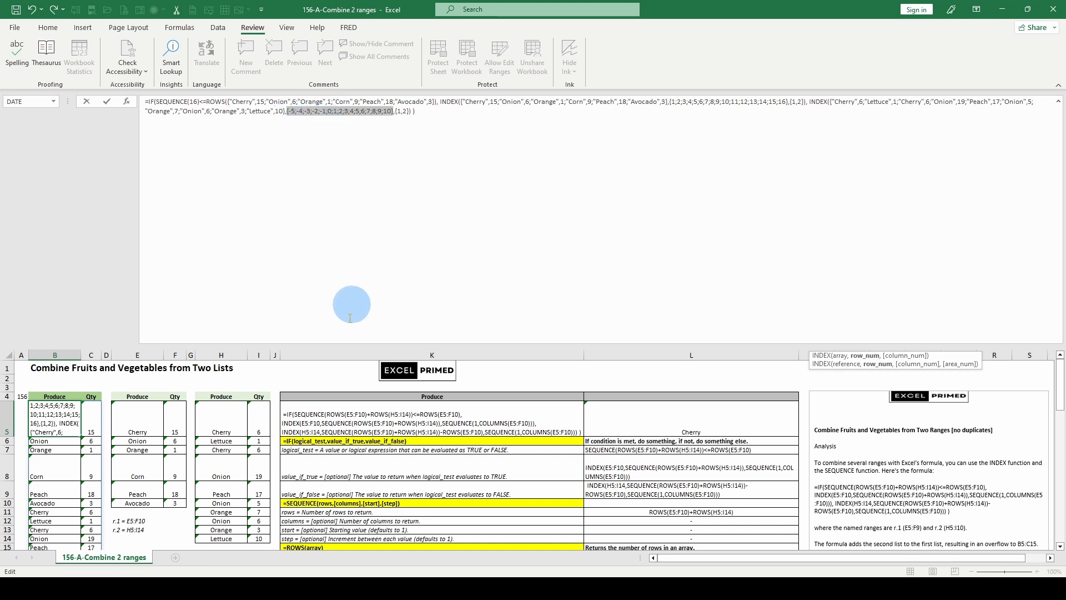
Compare the highlighted row_num array with the source lists and helper results in rows 25 to 40, then collapse the formula bar.
scroll(229, 442, down, 5)
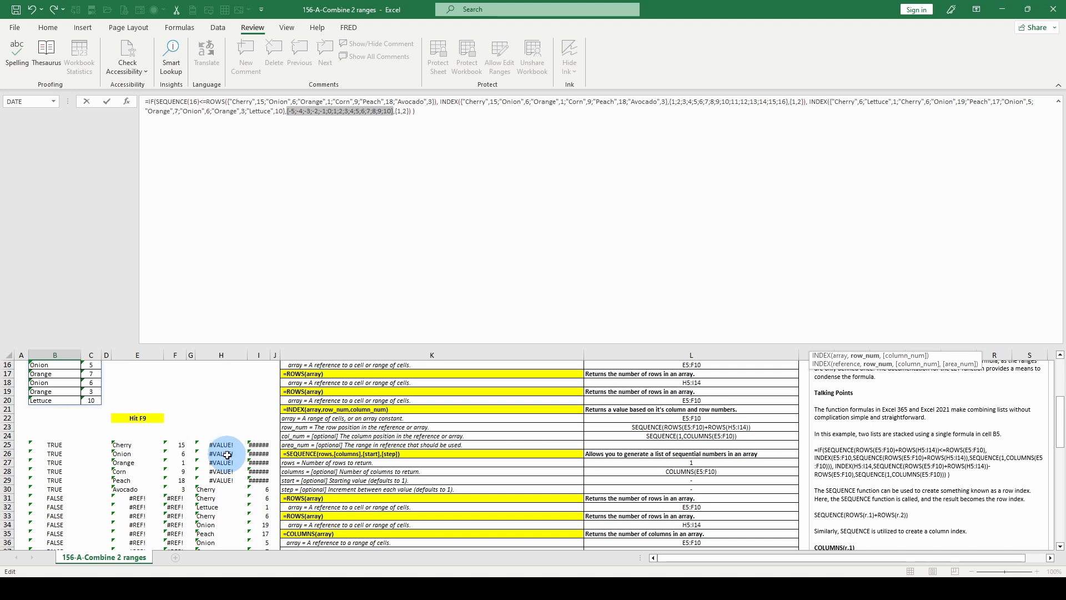
scroll(224, 479, up, 2)
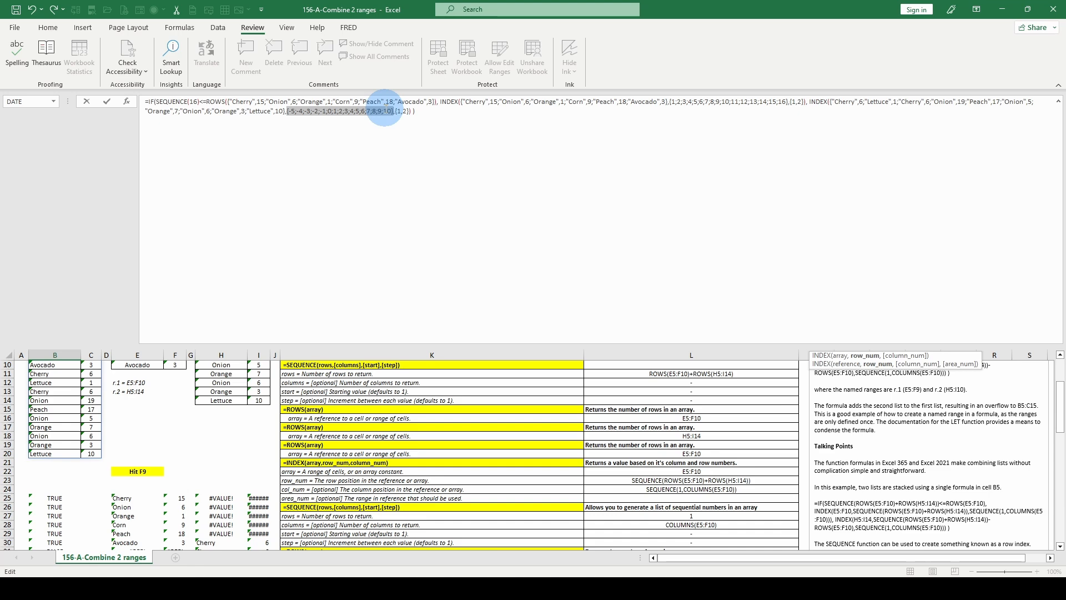
scroll(195, 422, up, 3)
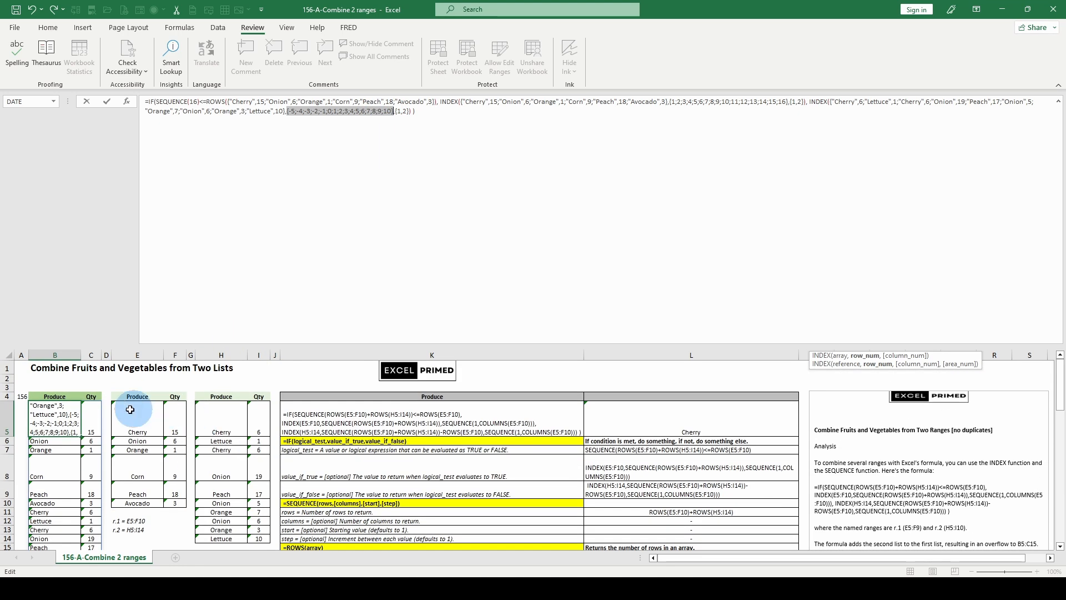
scroll(132, 451, down, 2)
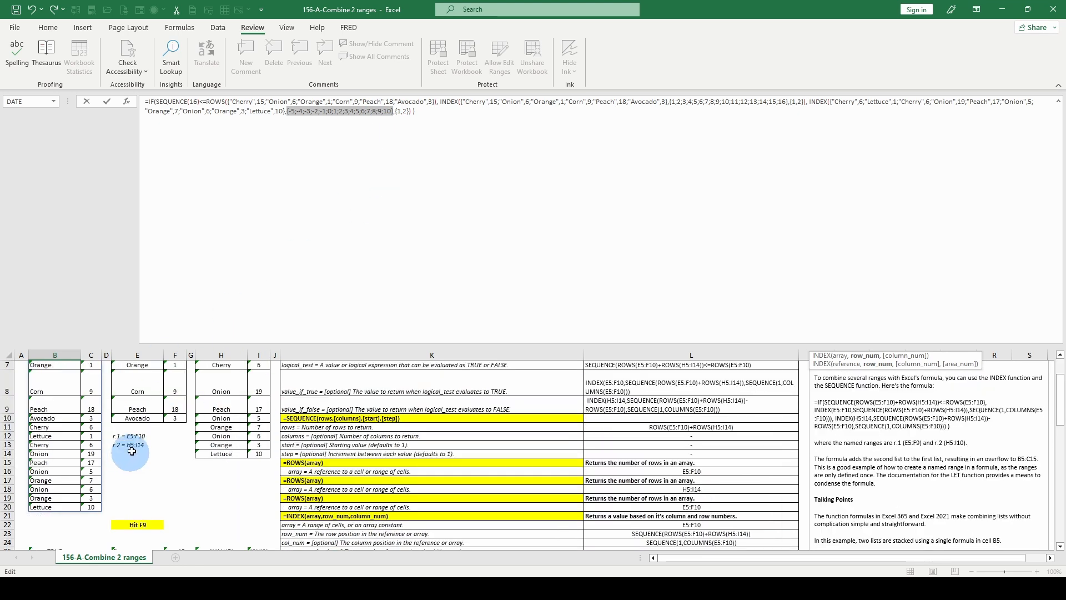
scroll(115, 449, up, 1)
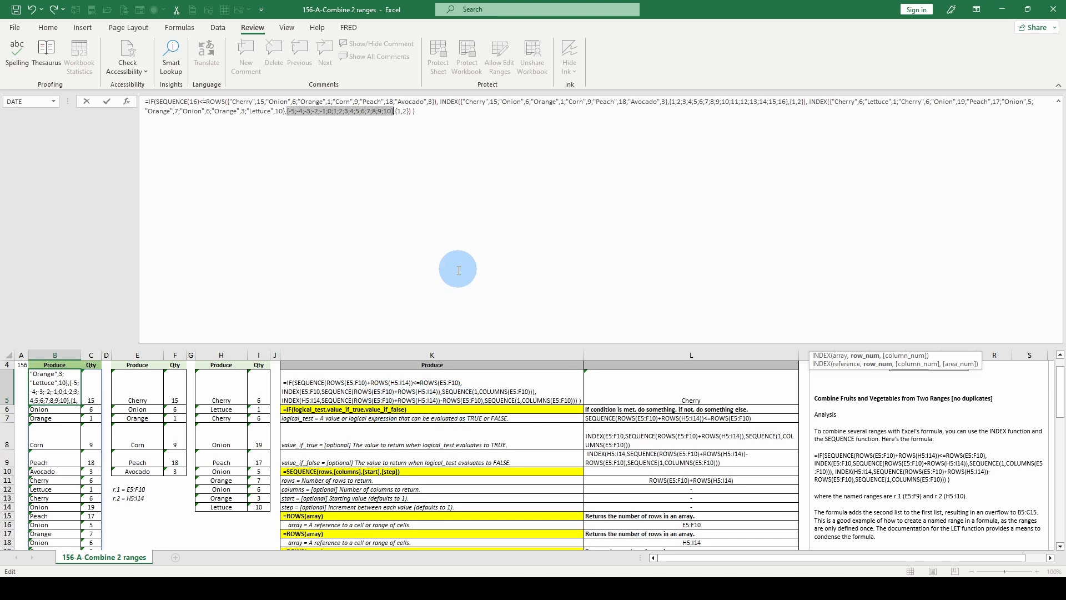
scroll(240, 439, down, 2)
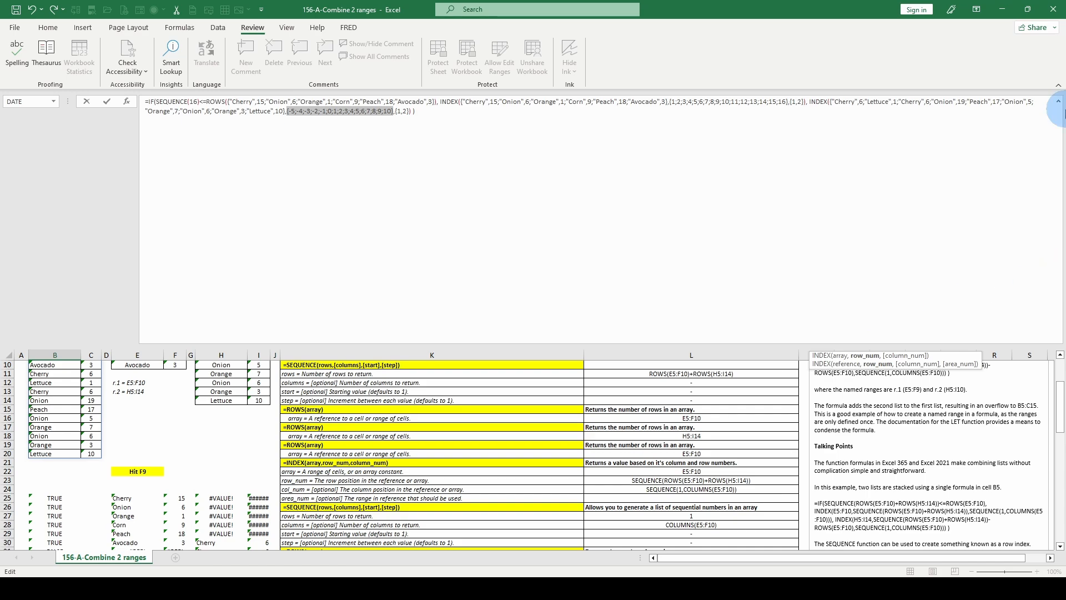
click(1058, 101)
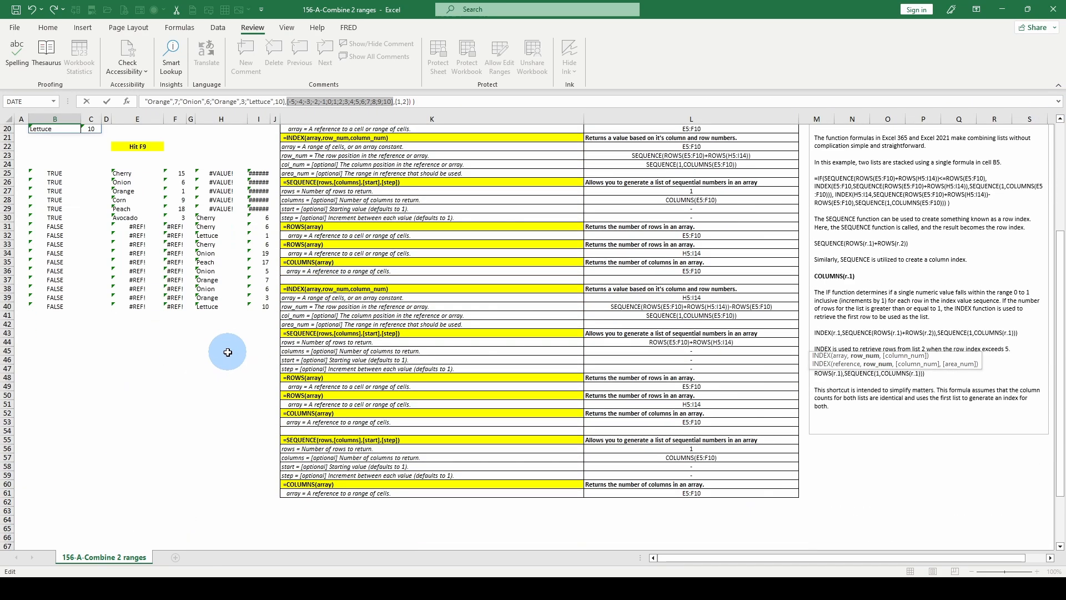